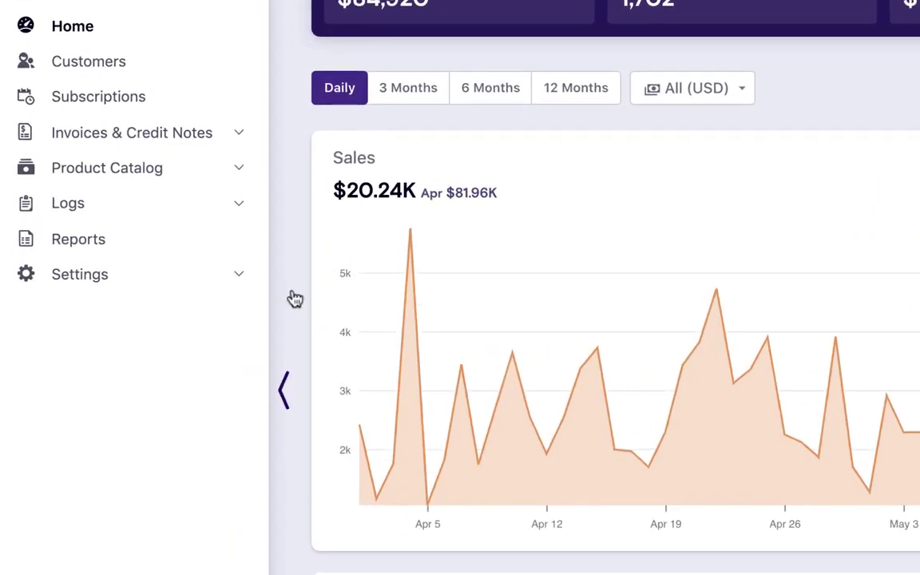
Open the email notifications page from the Chargebee configuration settings and review its notification categories
{"action": "left_click", "coordinate": [240, 275]}
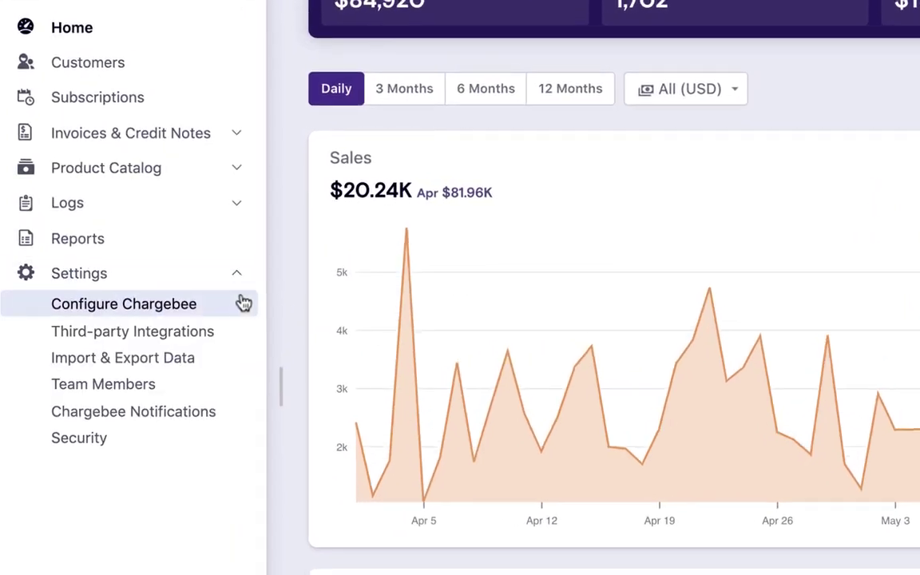
{"action": "left_click", "coordinate": [243, 303]}
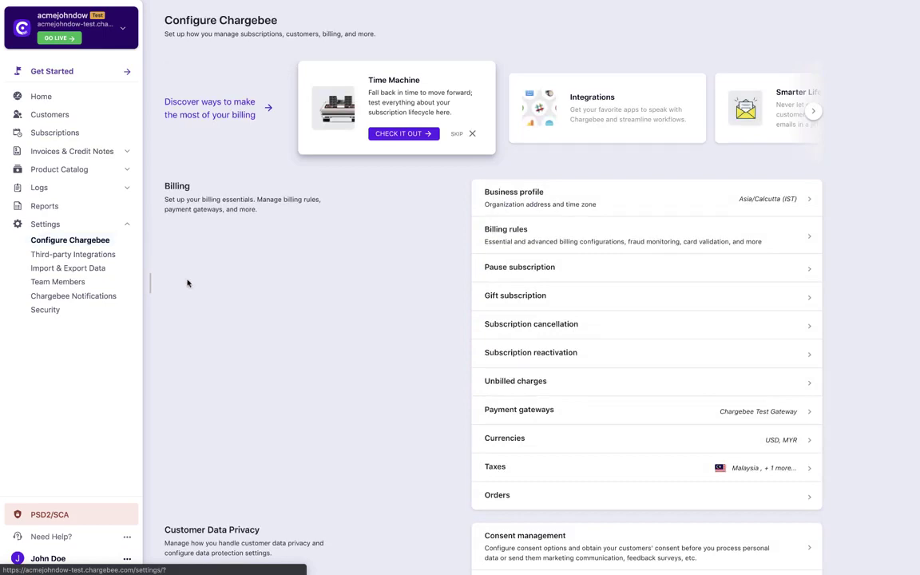
{"action": "scroll", "coordinate": [390, 438], "scroll_direction": "down", "scroll_amount": 3}
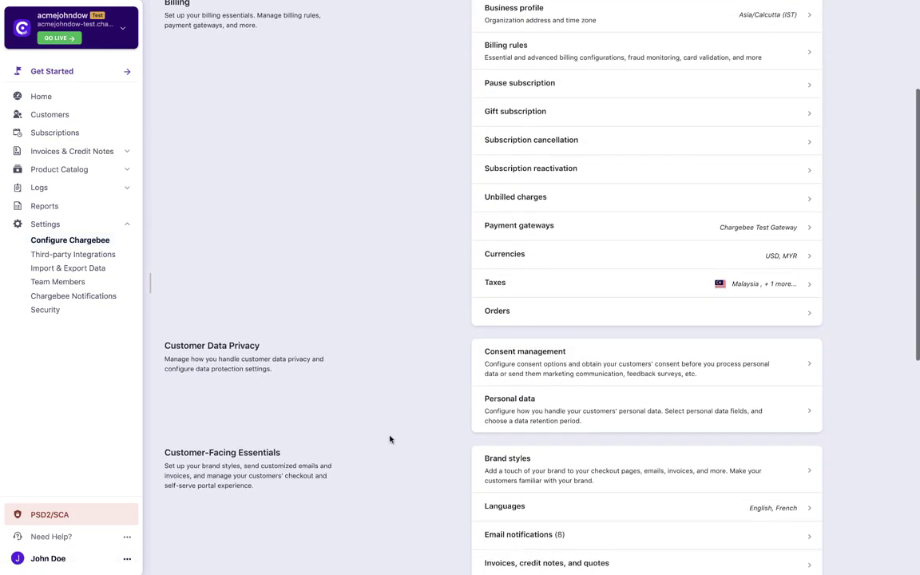
{"action": "left_click", "coordinate": [475, 542]}
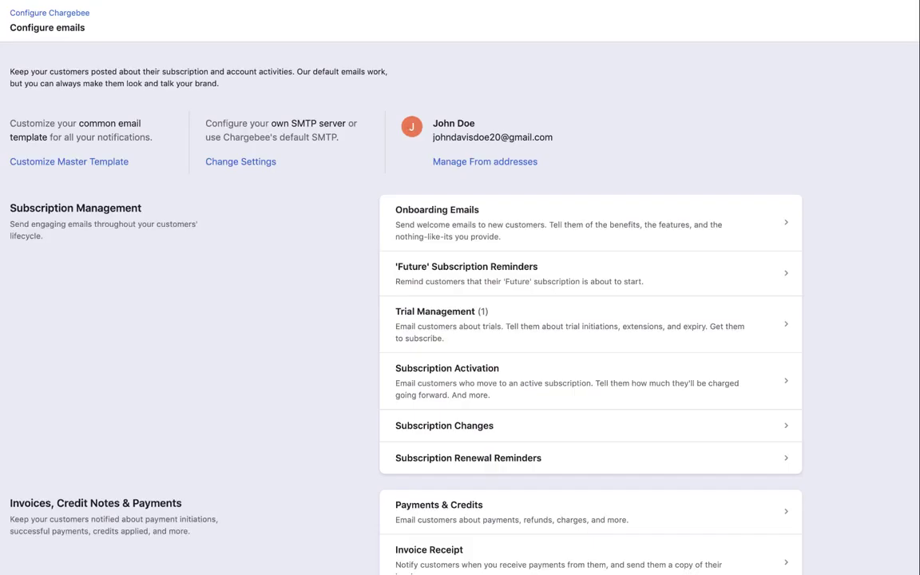
{"action": "scroll", "coordinate": [460, 320], "scroll_direction": "down", "scroll_amount": 5}
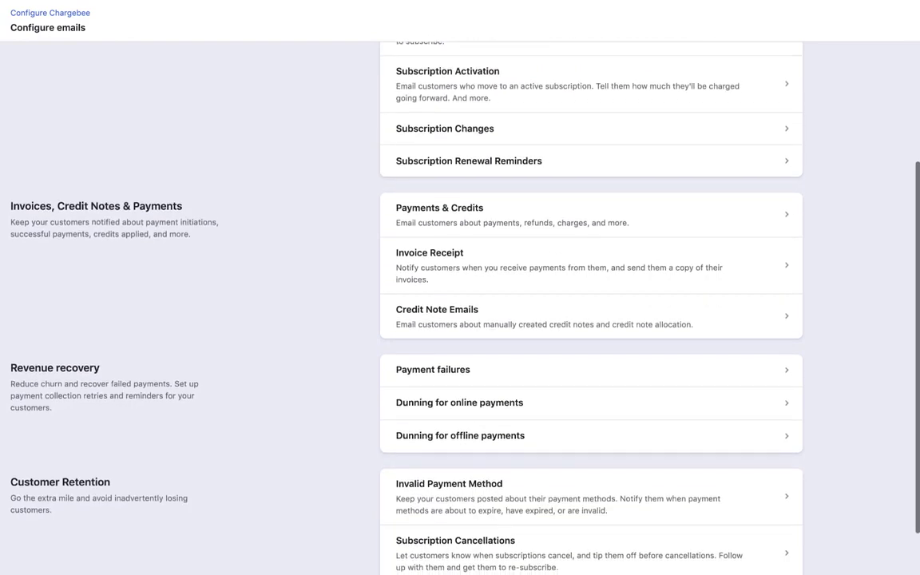
{"action": "scroll", "coordinate": [460, 320], "scroll_direction": "up", "scroll_amount": 2}
{"action": "scroll", "coordinate": [460, 319], "scroll_direction": "up", "scroll_amount": 3}
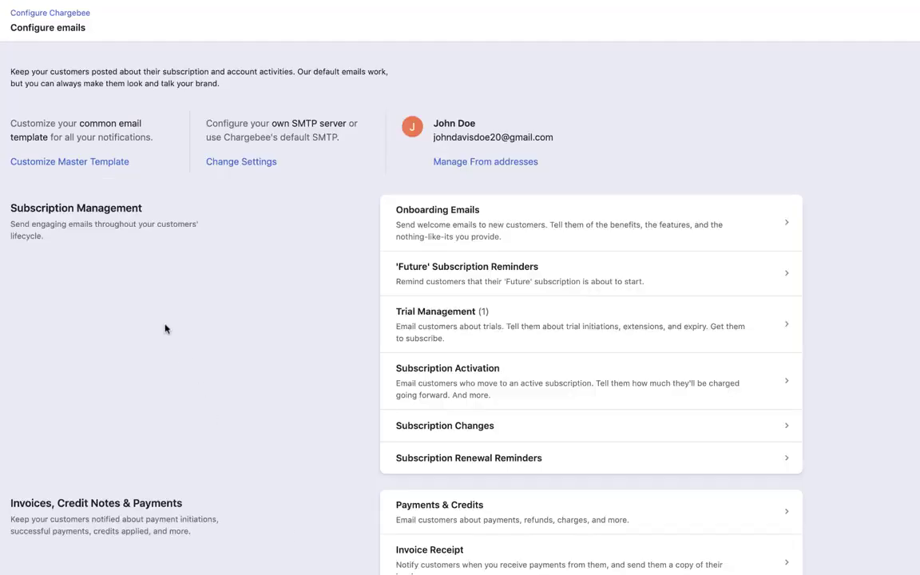
In the master email template, add a BCC address and set the subject prefix to "Acme -"
{"action": "left_click", "coordinate": [69, 161]}
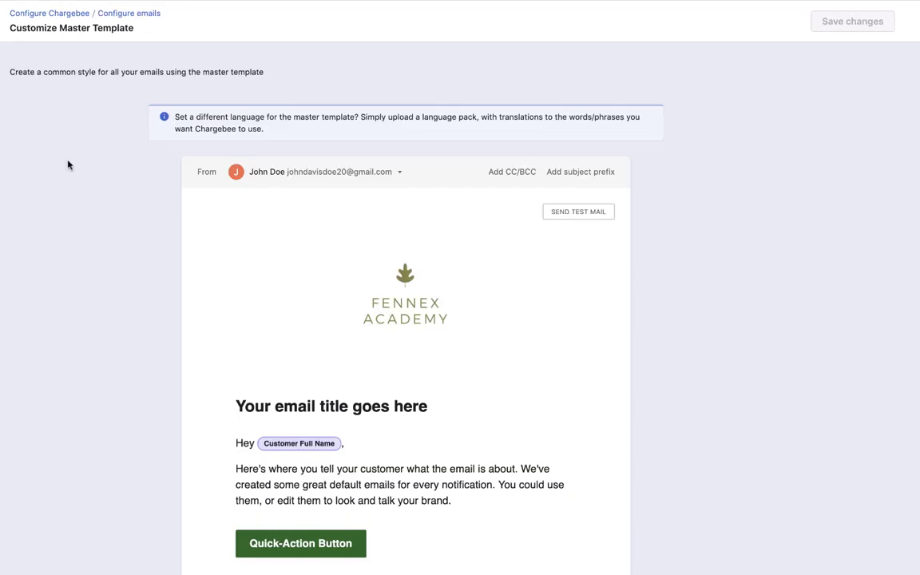
{"action": "left_click", "coordinate": [278, 176]}
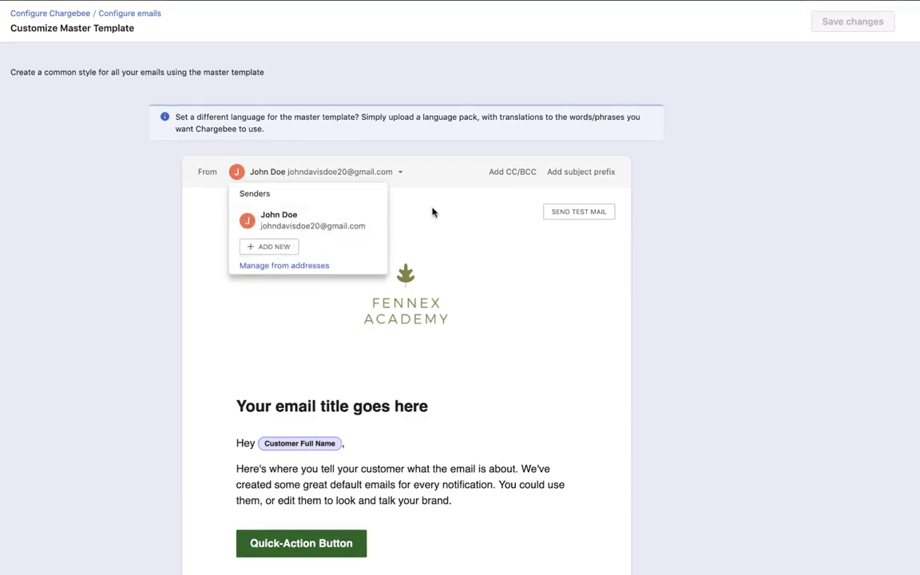
{"action": "left_click", "coordinate": [511, 175]}
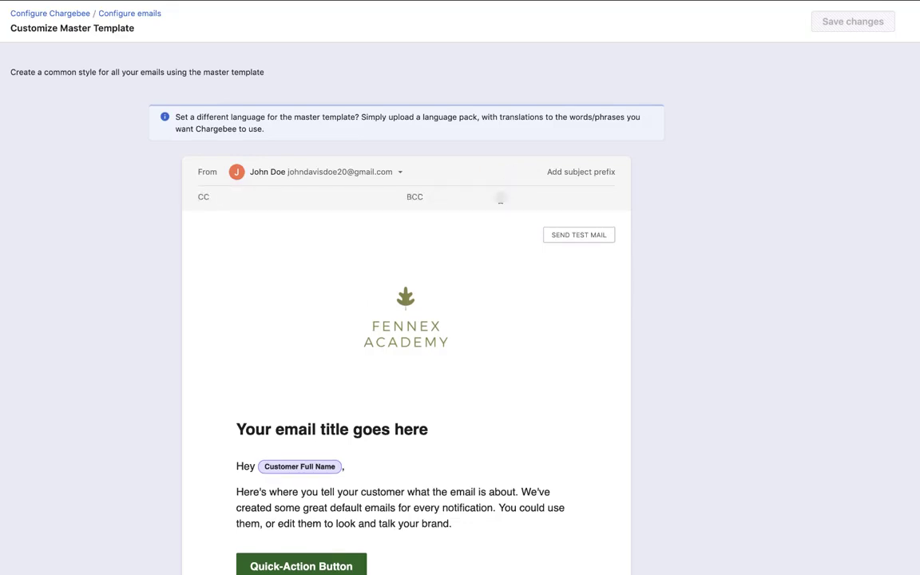
{"action": "left_click", "coordinate": [554, 175]}
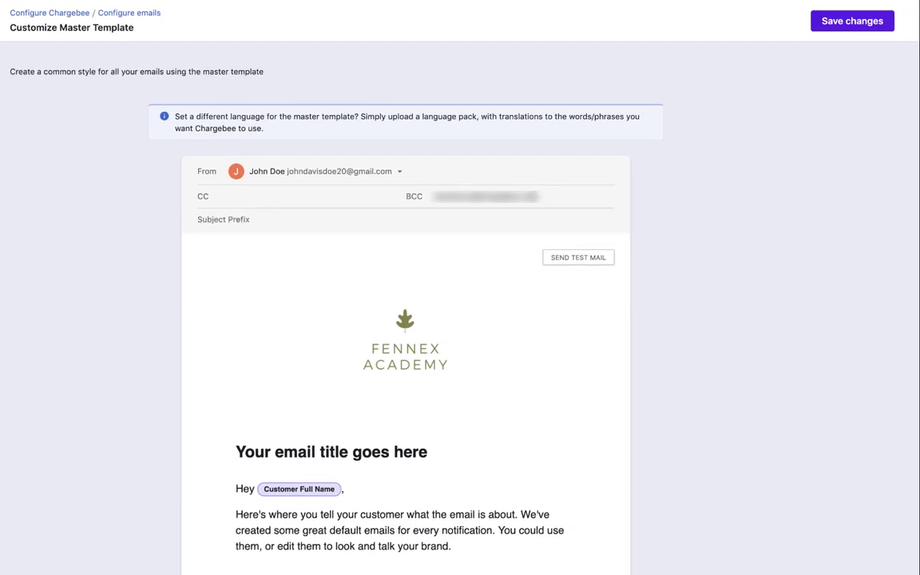
{"action": "left_click", "coordinate": [511, 218]}
{"action": "type", "text": "Acme -"}
Add Facebook and Instagram links to the social links section in the master template's footer
{"action": "scroll", "coordinate": [478, 372], "scroll_direction": "down", "scroll_amount": 8}
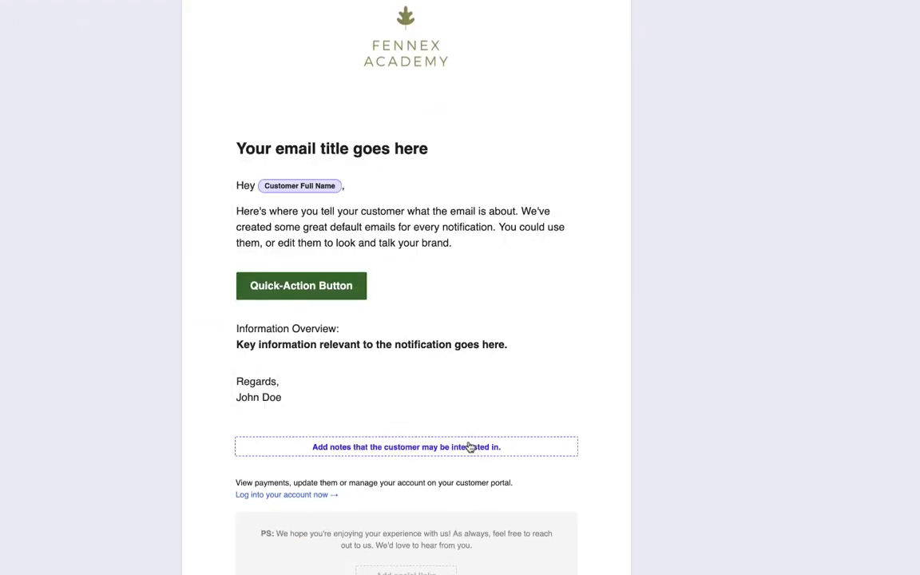
{"action": "scroll", "coordinate": [464, 478], "scroll_direction": "down", "scroll_amount": 2}
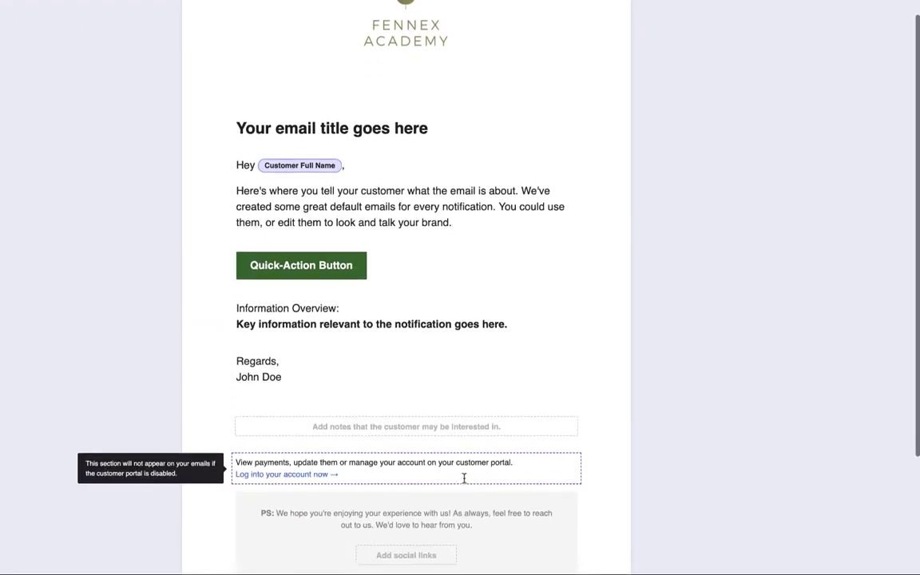
{"action": "left_click", "coordinate": [440, 501]}
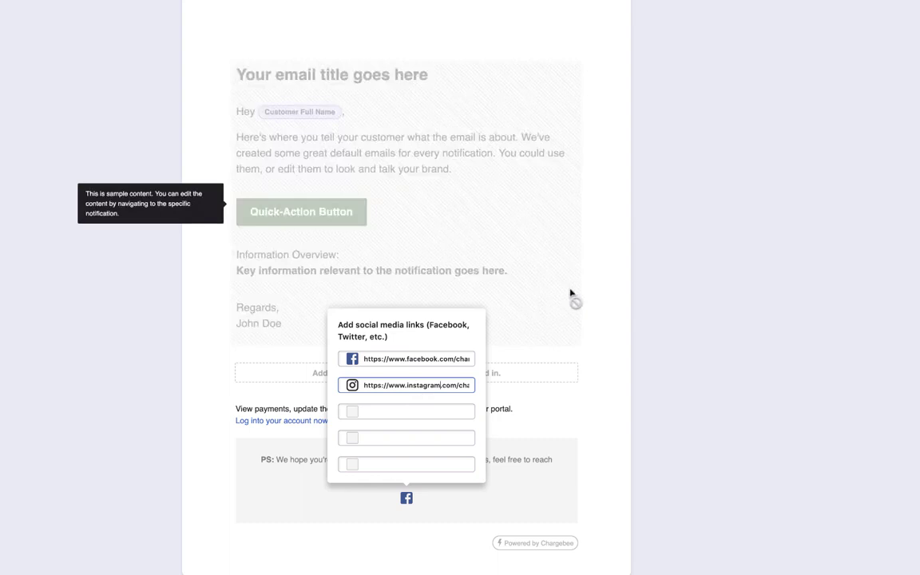
{"action": "left_click", "coordinate": [654, 315]}
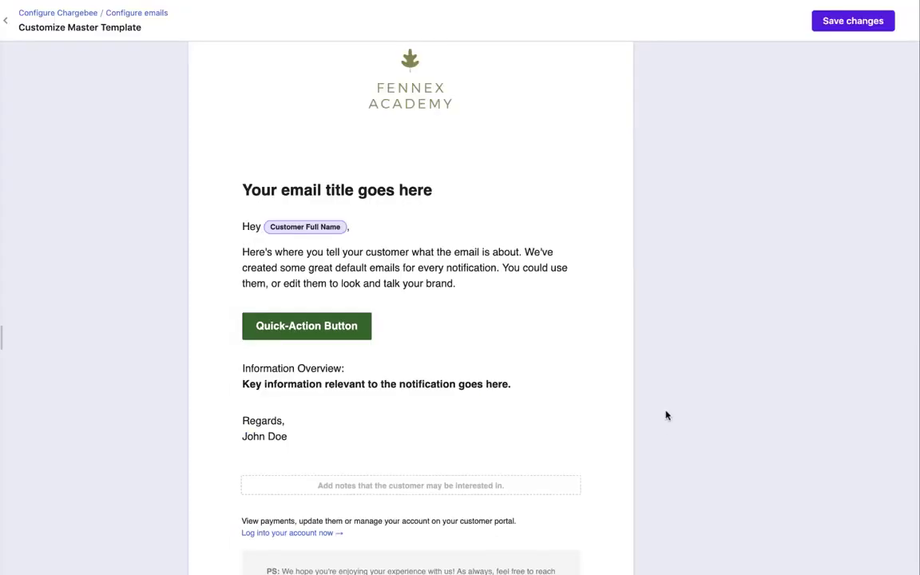
Save the master template changes and send a test mail
{"action": "left_click", "coordinate": [846, 23]}
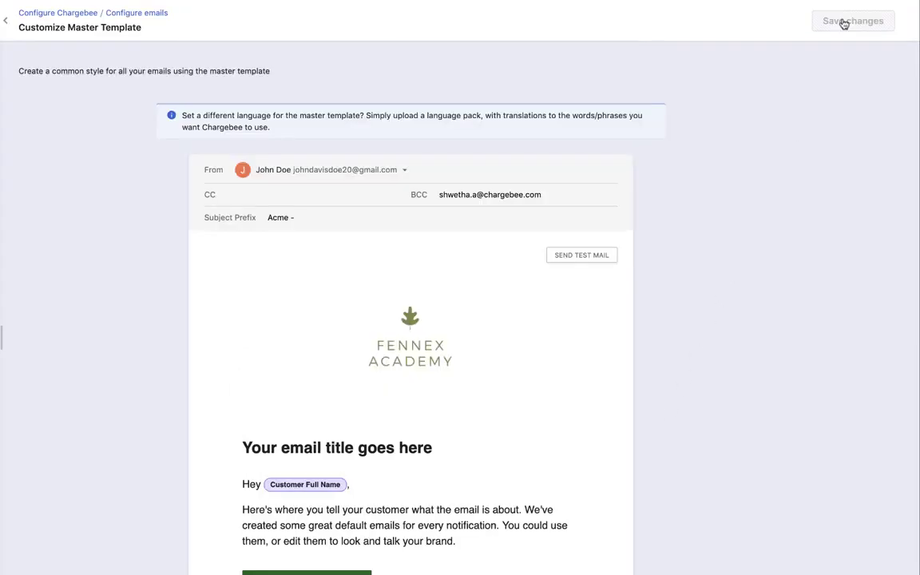
{"action": "left_click", "coordinate": [614, 256]}
{"action": "left_click", "coordinate": [440, 176]}
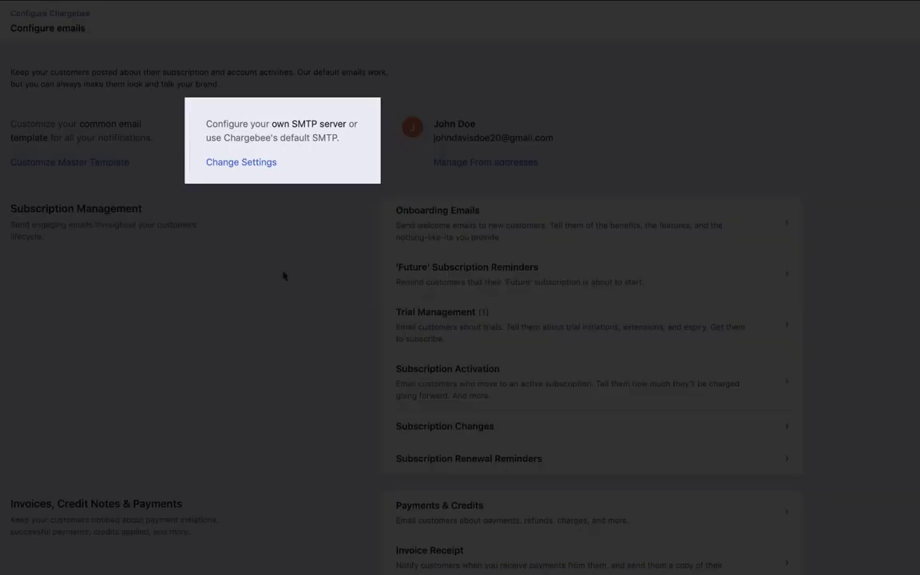
Open the custom SMTP server configuration and enter smtp.gmail.com as the server address, plus the account's user name
{"action": "left_click", "coordinate": [256, 163]}
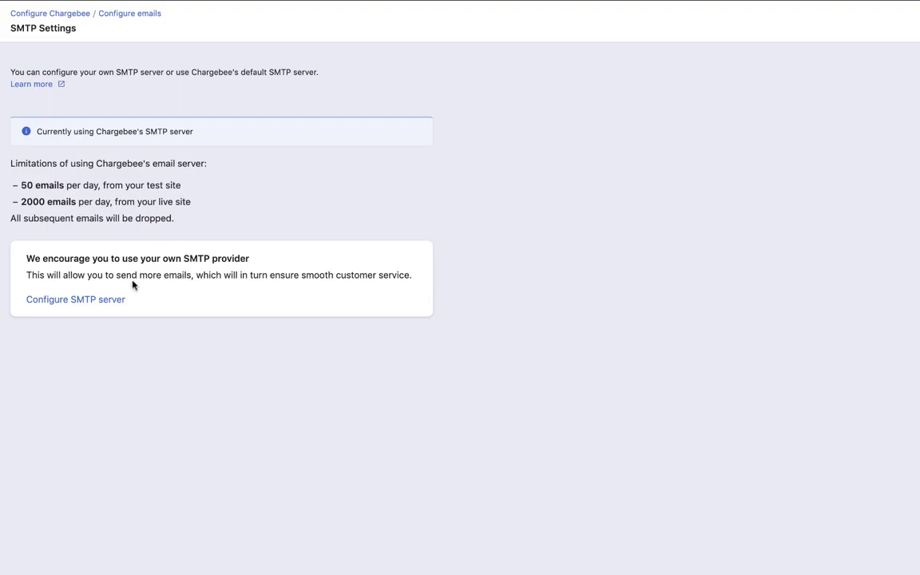
{"action": "left_click", "coordinate": [124, 301]}
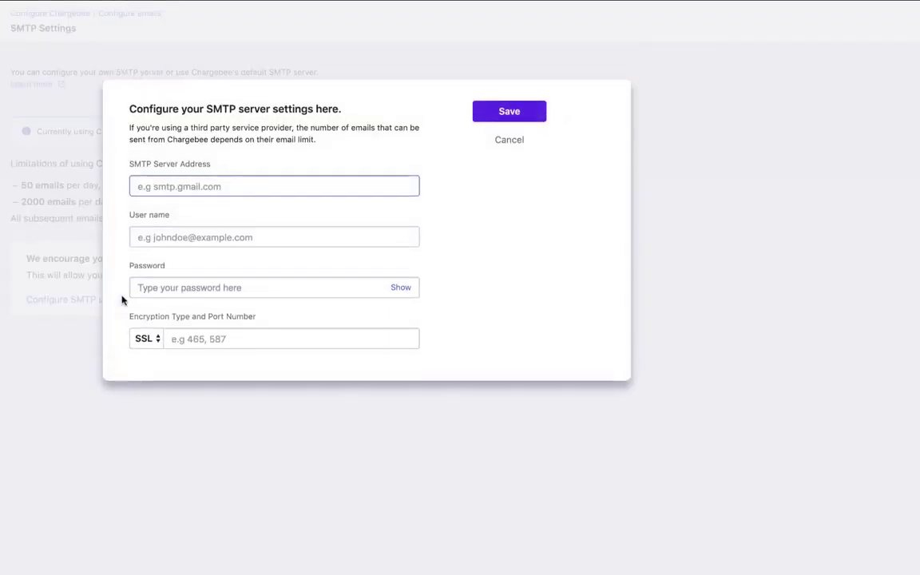
{"action": "type", "text": "smtp.gmail.com"}
{"action": "left_click", "coordinate": [238, 234]}
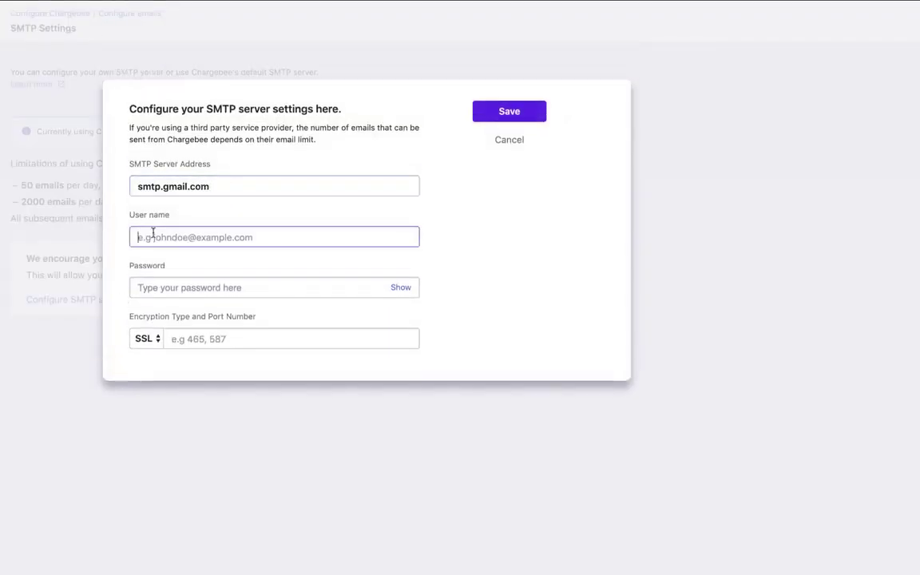
{"action": "type", "text": "user@example.com"}
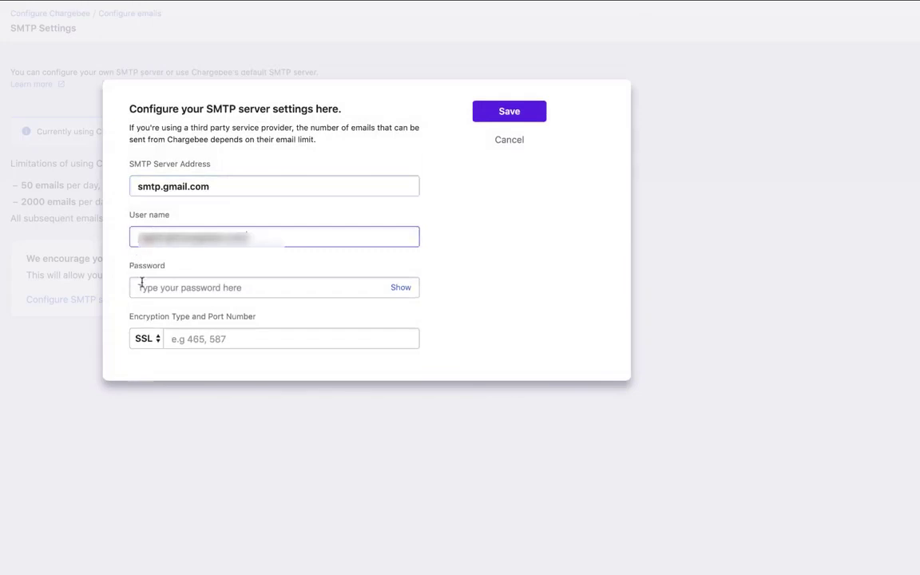
Enter the SMTP account password and the port number, and save the server settings
{"action": "left_click", "coordinate": [142, 289]}
{"action": "key", "text": "ctrl+v"}
{"action": "key", "text": "Tab"}
{"action": "type", "text": "465"}
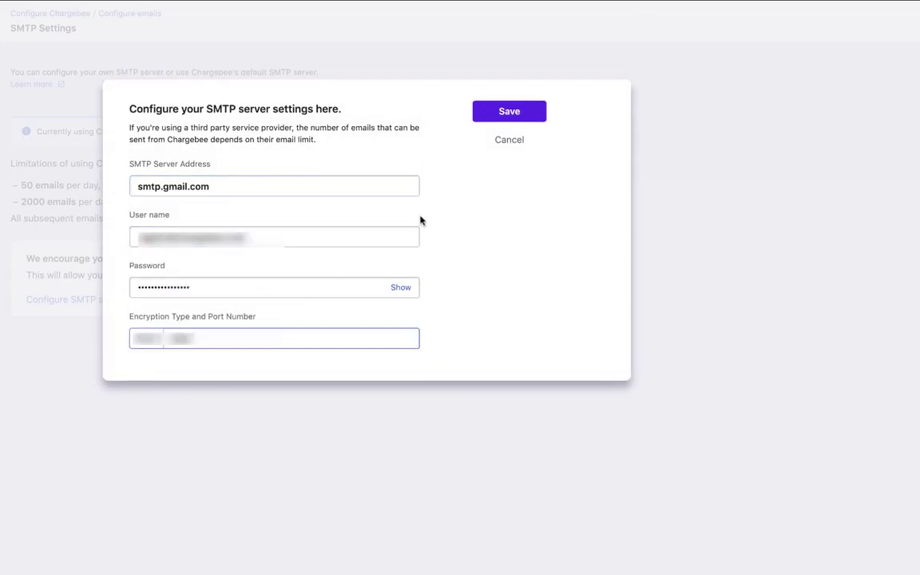
{"action": "left_click", "coordinate": [486, 109]}
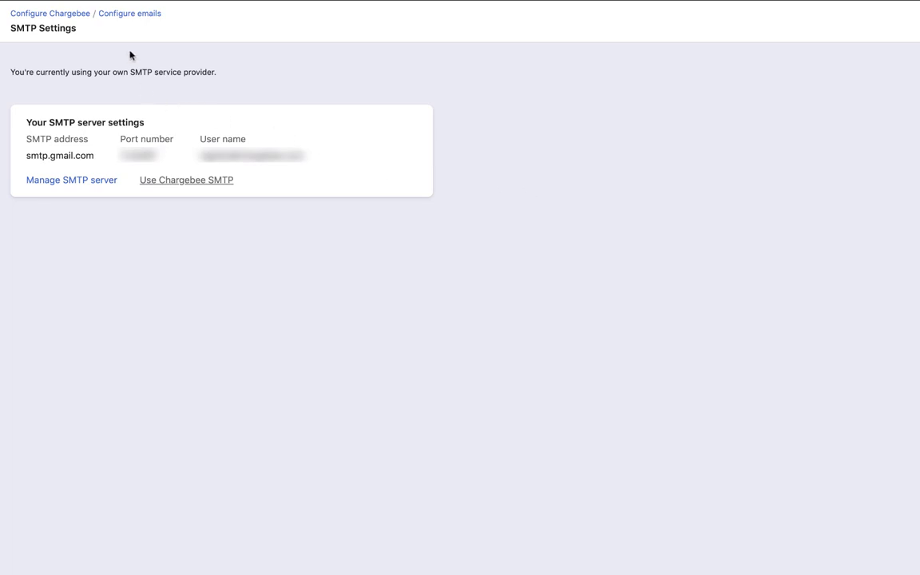
Add a new sender under the From addresses with an email address, name and a "Regards," signature, and acknowledge the verification notice
{"action": "left_click", "coordinate": [111, 18]}
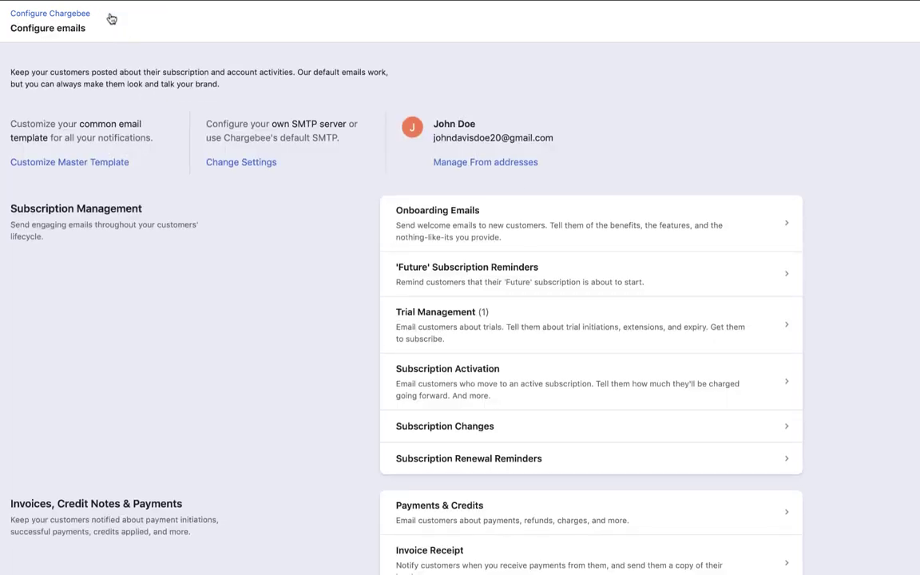
{"action": "left_click", "coordinate": [470, 165]}
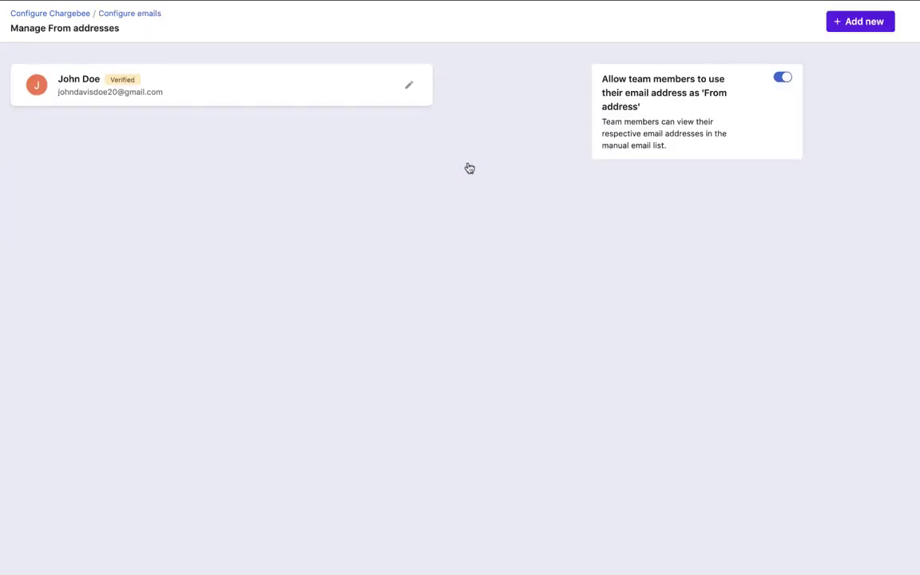
{"action": "left_click", "coordinate": [840, 24]}
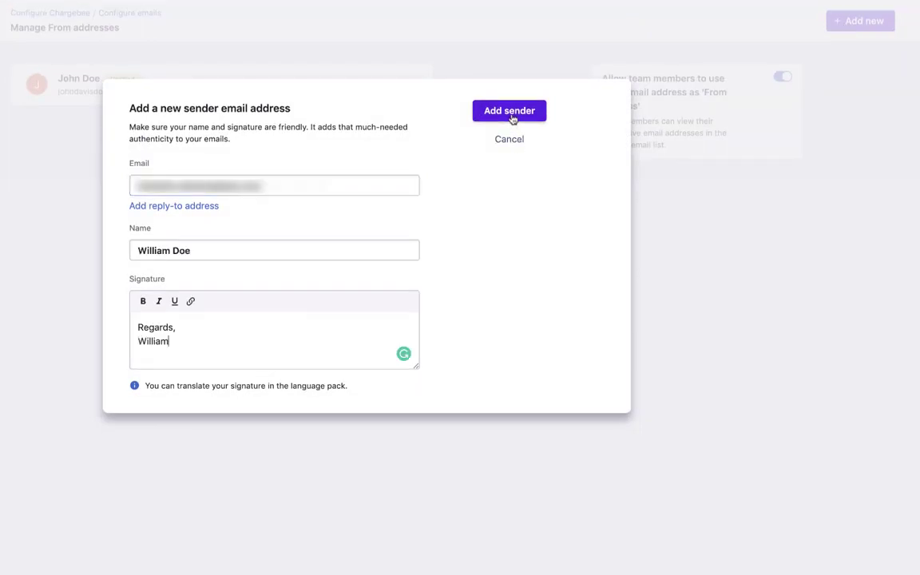
{"action": "left_click", "coordinate": [511, 113]}
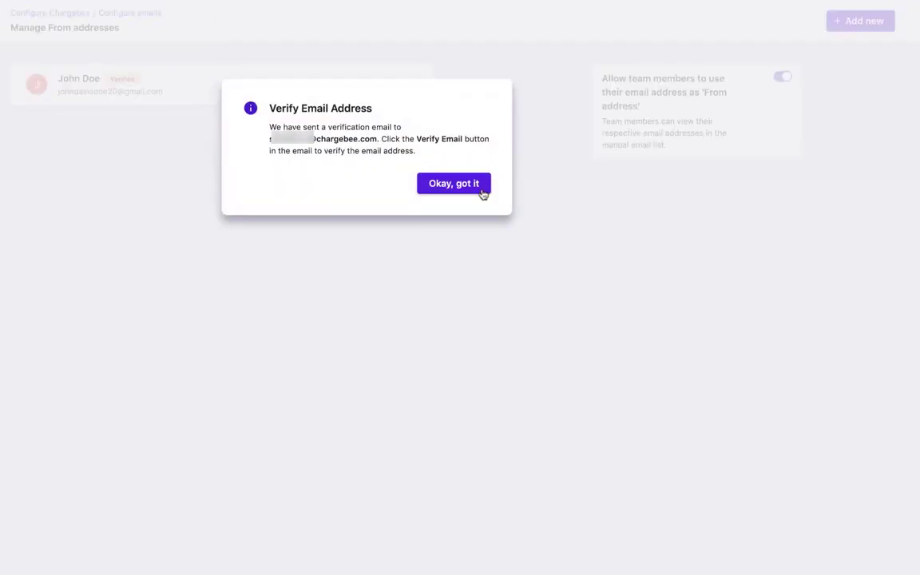
{"action": "left_click", "coordinate": [479, 194]}
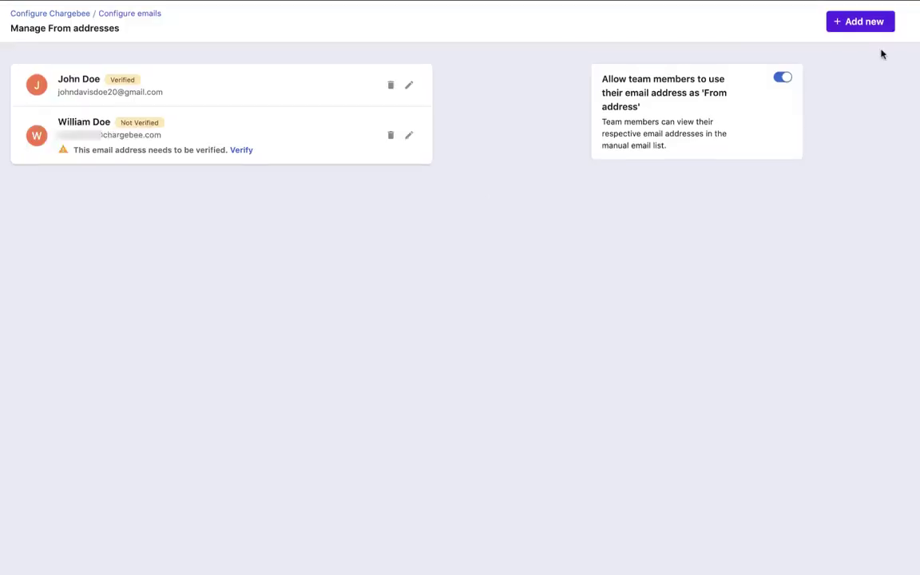
Open the onboarding welcome email for 'Trial' subscriptions and set its From address to the newly added sender
{"action": "left_click", "coordinate": [121, 14]}
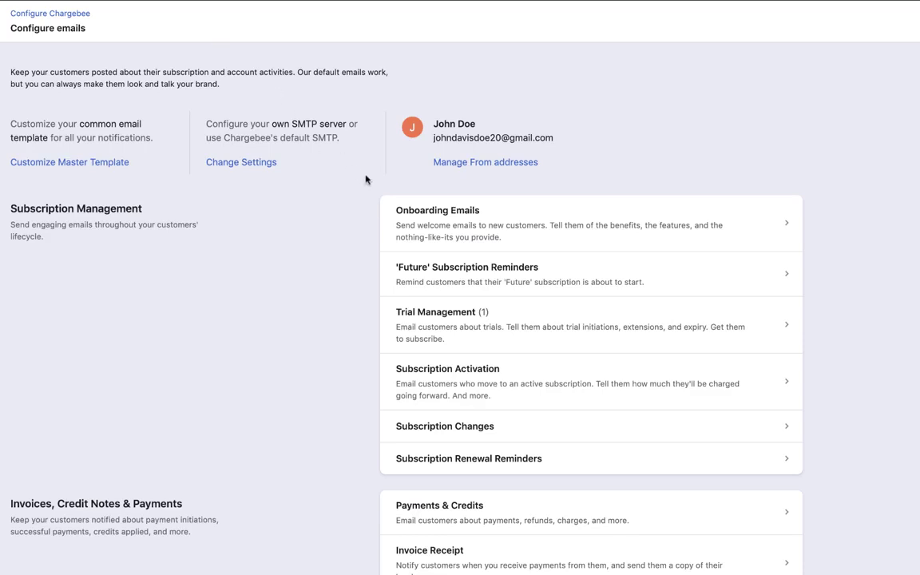
{"action": "left_click", "coordinate": [401, 214]}
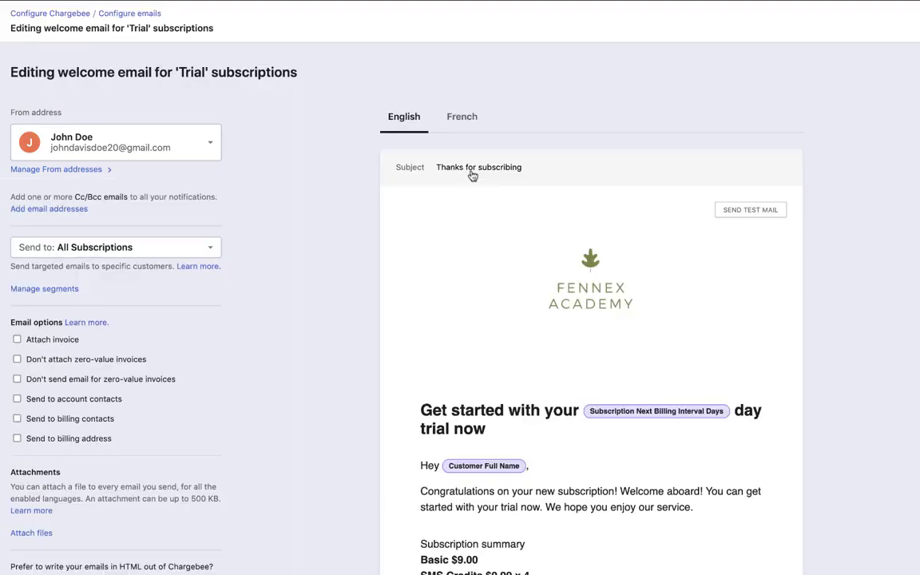
{"action": "left_click", "coordinate": [61, 148]}
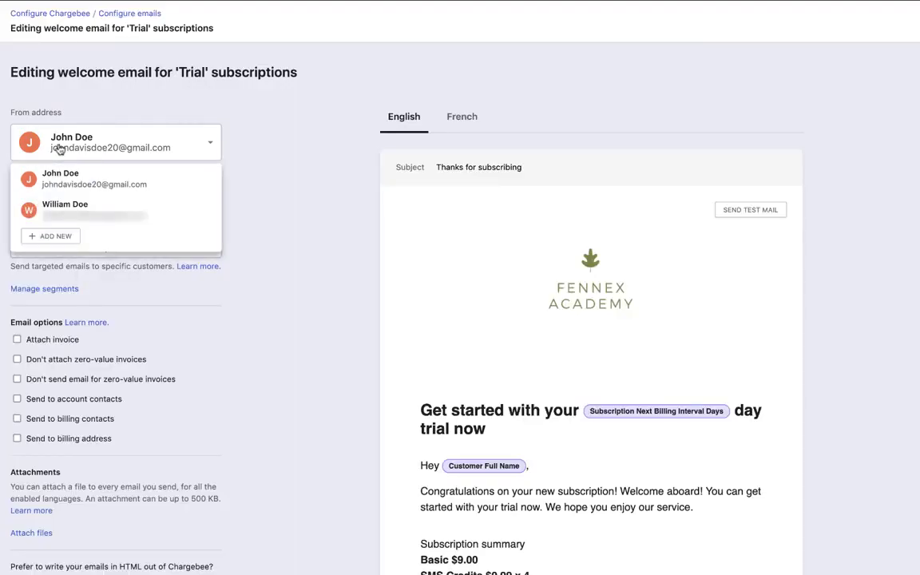
{"action": "left_click", "coordinate": [70, 214]}
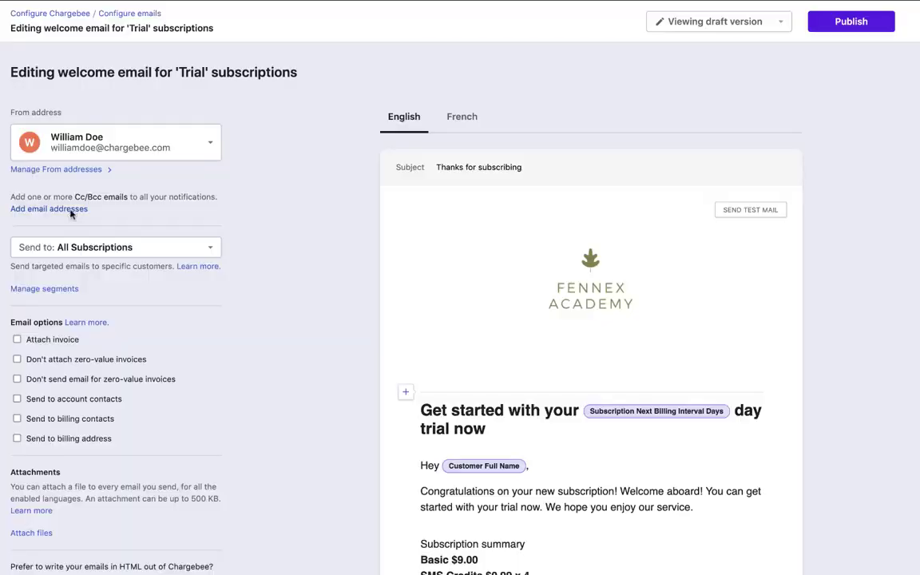
Check the Cc/Bcc address settings and the subscription segments this welcome email can be sent to
{"action": "left_click", "coordinate": [65, 209]}
{"action": "left_click", "coordinate": [379, 345]}
{"action": "left_click", "coordinate": [213, 254]}
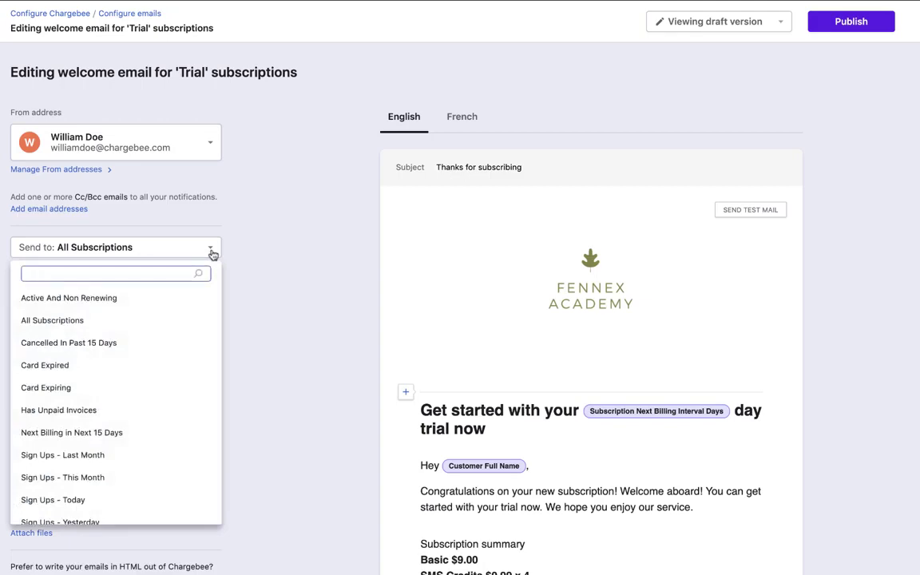
{"action": "left_click", "coordinate": [212, 254]}
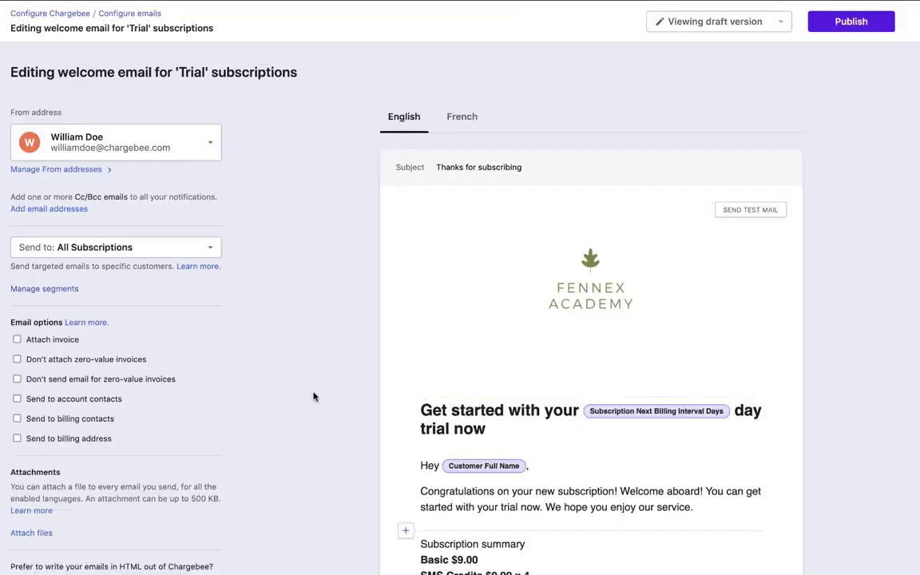
Enable the email options Attach invoice, Don't attach zero-value invoices and Don't send email for zero-value invoices
{"action": "left_click", "coordinate": [17, 339]}
{"action": "left_click", "coordinate": [17, 359]}
{"action": "left_click", "coordinate": [17, 380]}
{"action": "scroll", "coordinate": [20, 443], "scroll_direction": "down", "scroll_amount": 2}
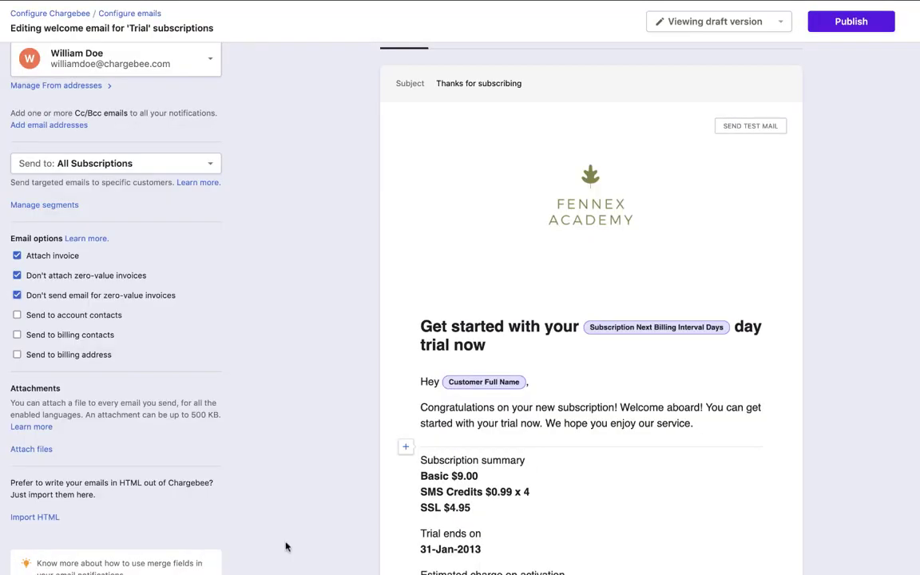
{"action": "scroll", "coordinate": [286, 547], "scroll_direction": "up", "scroll_amount": 2}
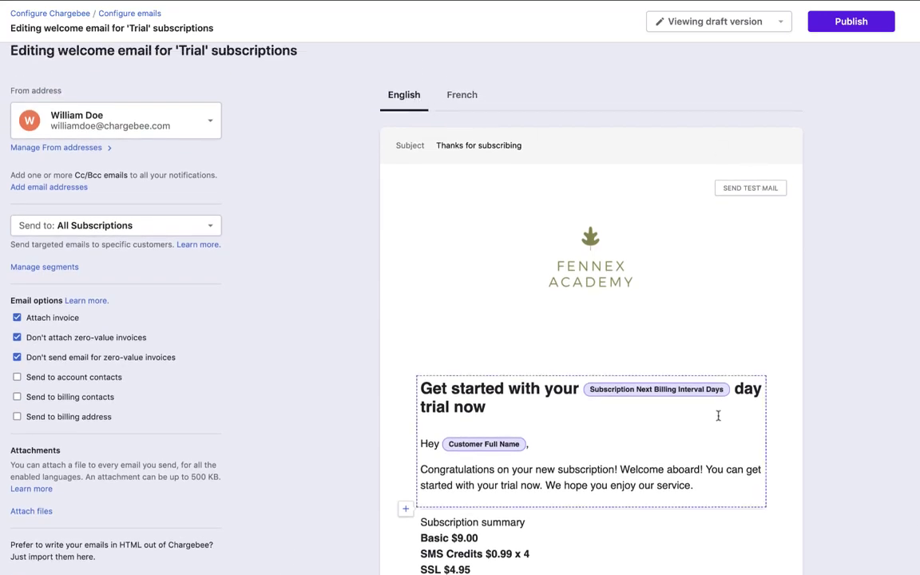
Replace the welcome email's body paragraph with "Welcome aboard!" and "We hope you enjoy our product. Please feel free to contact us in case you have any queries."
{"action": "left_click", "coordinate": [620, 469]}
{"action": "left_click_drag", "start_coordinate": [621, 470], "coordinate": [696, 489]}
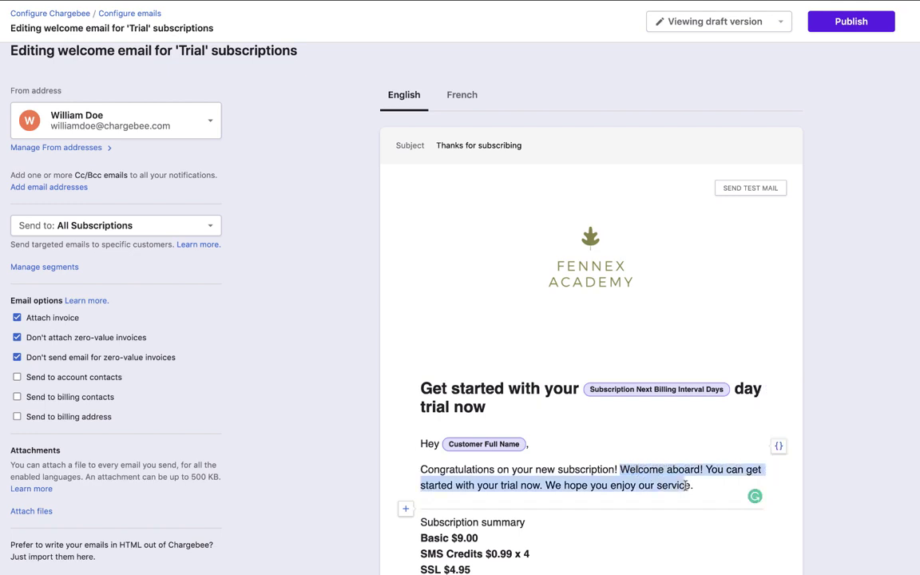
{"action": "key", "text": "BackSpace"}
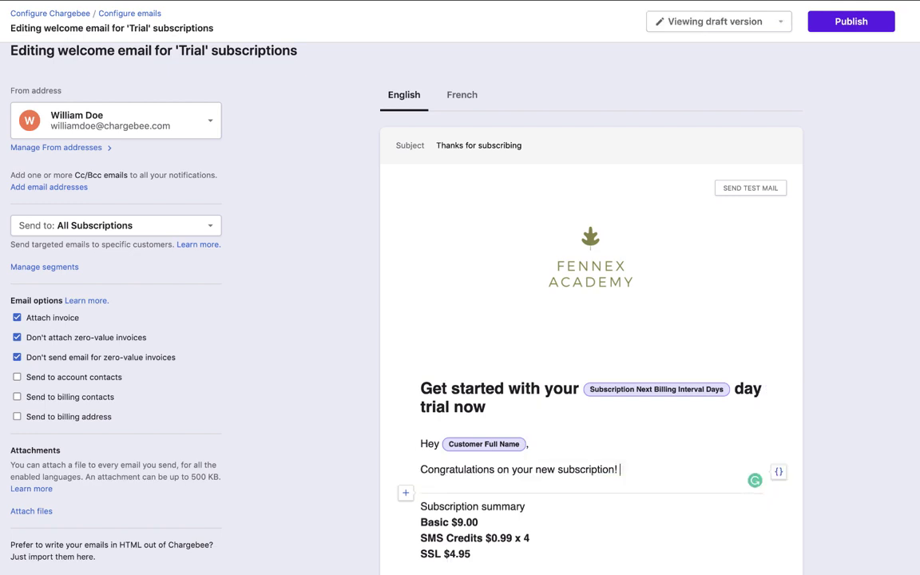
{"action": "key", "text": "shift+Home"}
{"action": "key", "text": "BackSpace"}
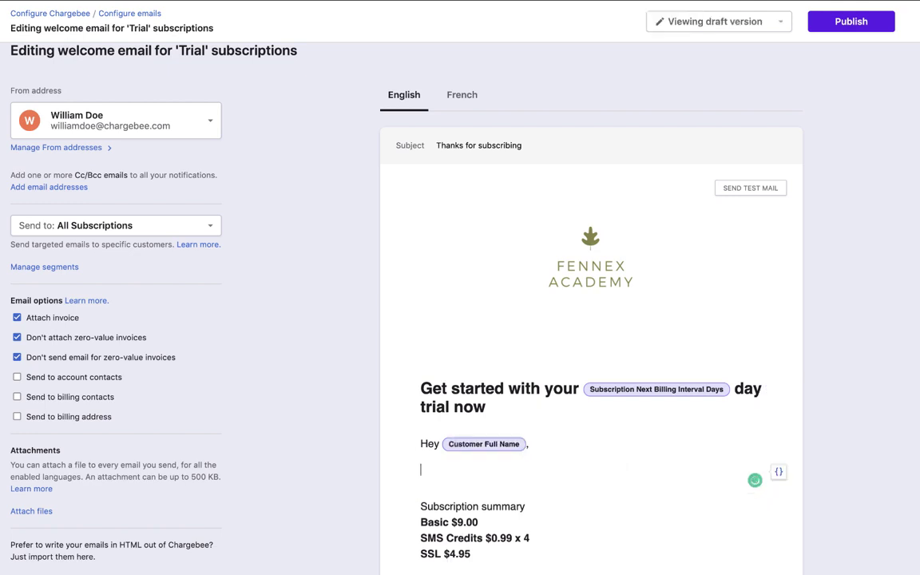
{"action": "type", "text": "Welcome aboard! We hope you enjoy our product. Please feel free to contact us in case you have any queries."}
Check which content blocks, buttons and sections can be inserted between the welcome message and the subscription summary
{"action": "scroll", "coordinate": [461, 519], "scroll_direction": "down", "scroll_amount": 5}
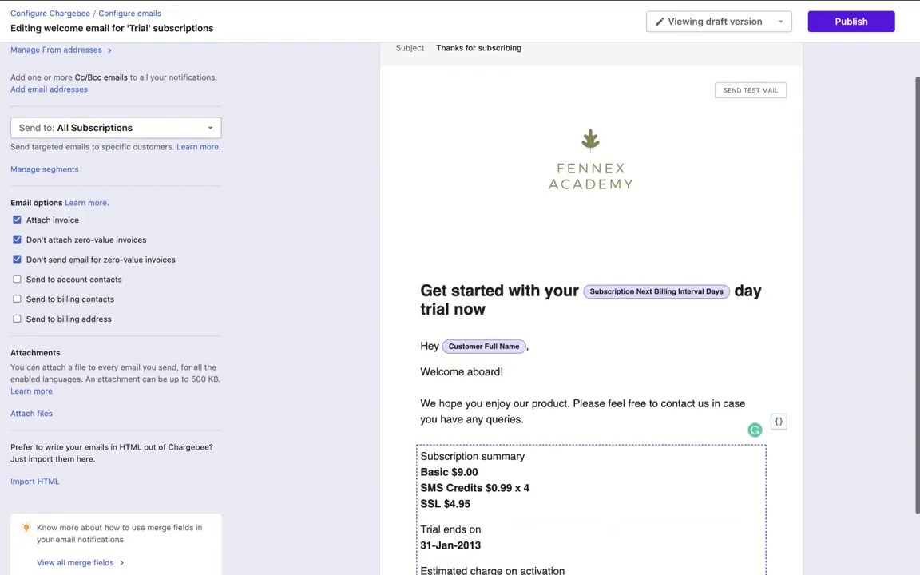
{"action": "left_click", "coordinate": [405, 308]}
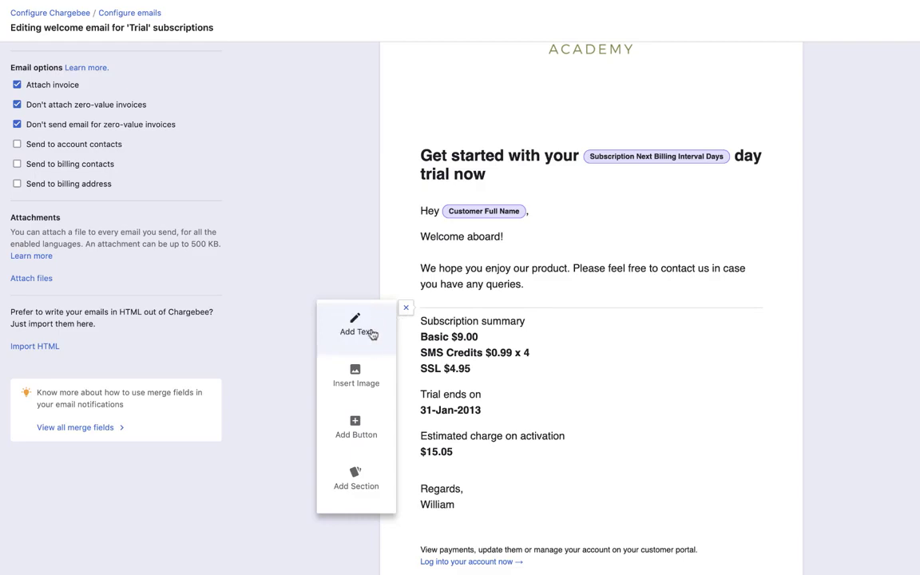
{"action": "mouse_move", "coordinate": [366, 424]}
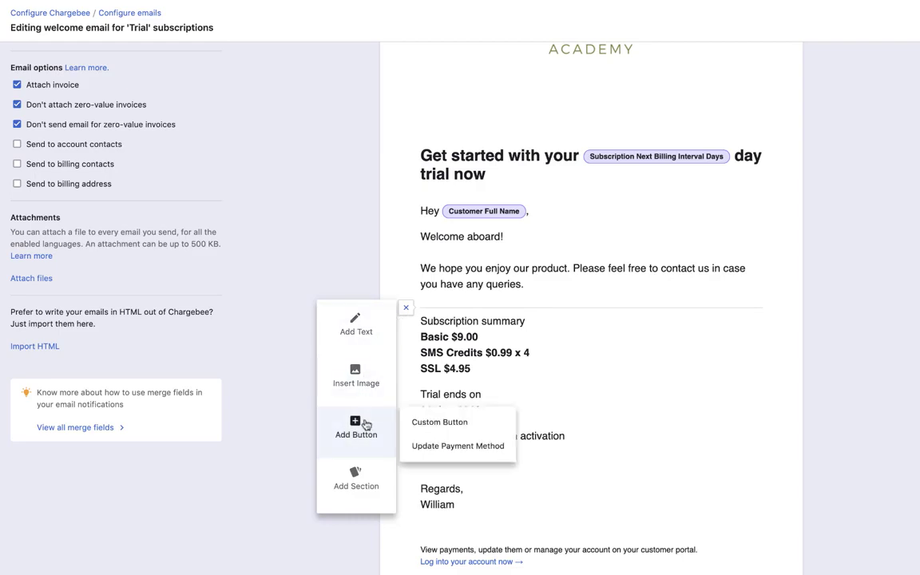
{"action": "mouse_move", "coordinate": [364, 473]}
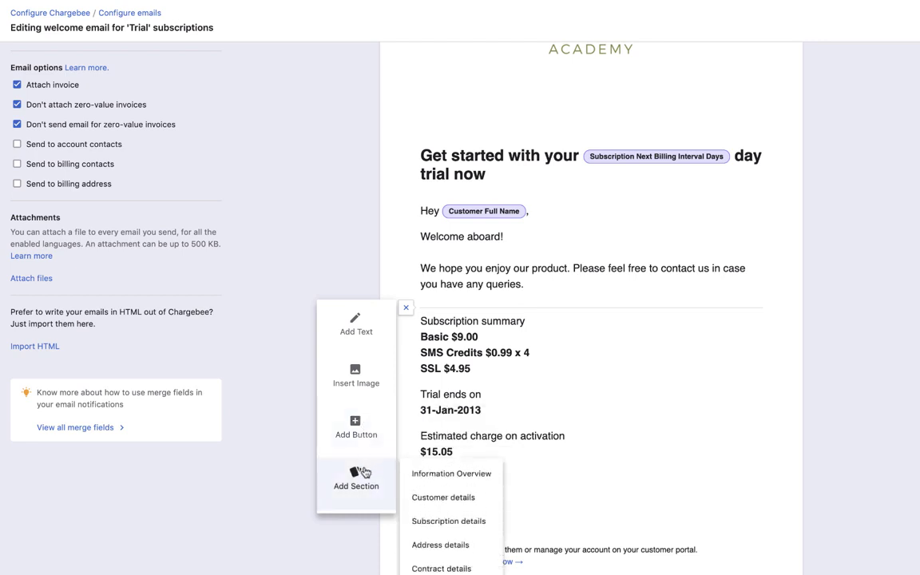
Switch the welcome email to its French version and look through the translated content
{"action": "scroll", "coordinate": [364, 471], "scroll_direction": "up", "scroll_amount": 5}
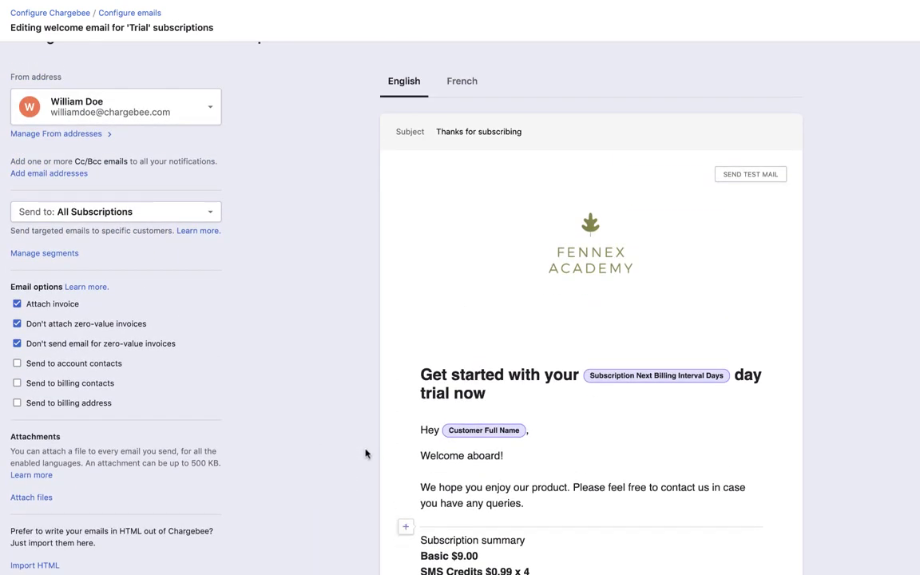
{"action": "scroll", "coordinate": [366, 454], "scroll_direction": "down", "scroll_amount": 1}
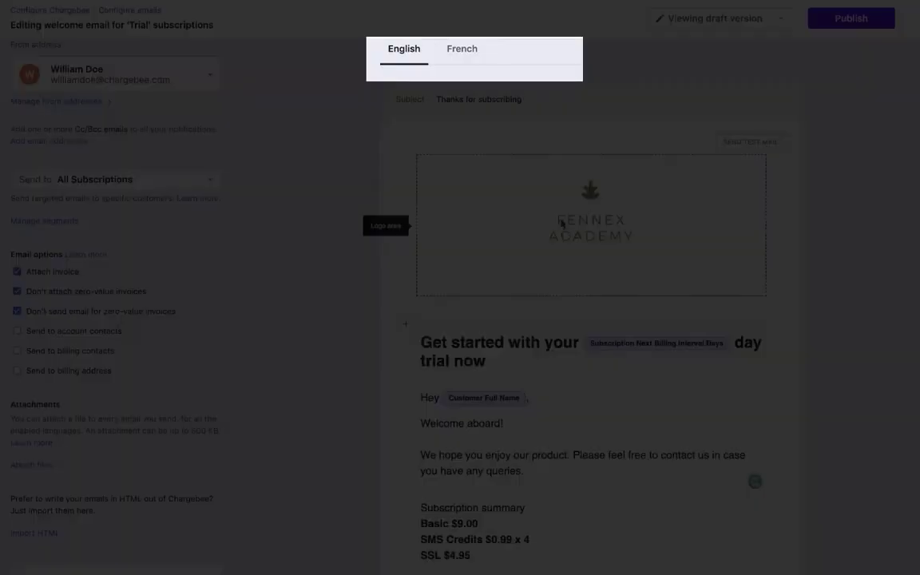
{"action": "left_click", "coordinate": [460, 54]}
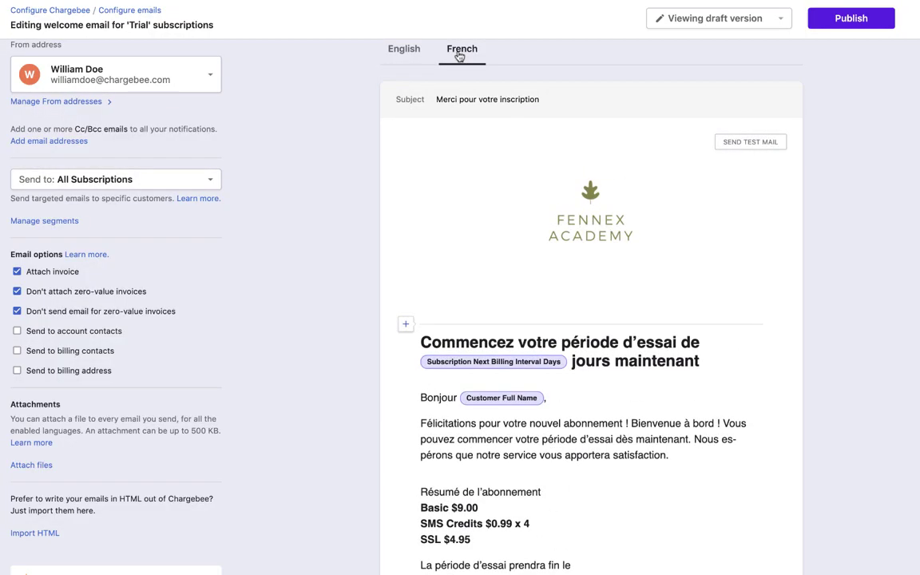
{"action": "scroll", "coordinate": [460, 74], "scroll_direction": "down", "scroll_amount": 2}
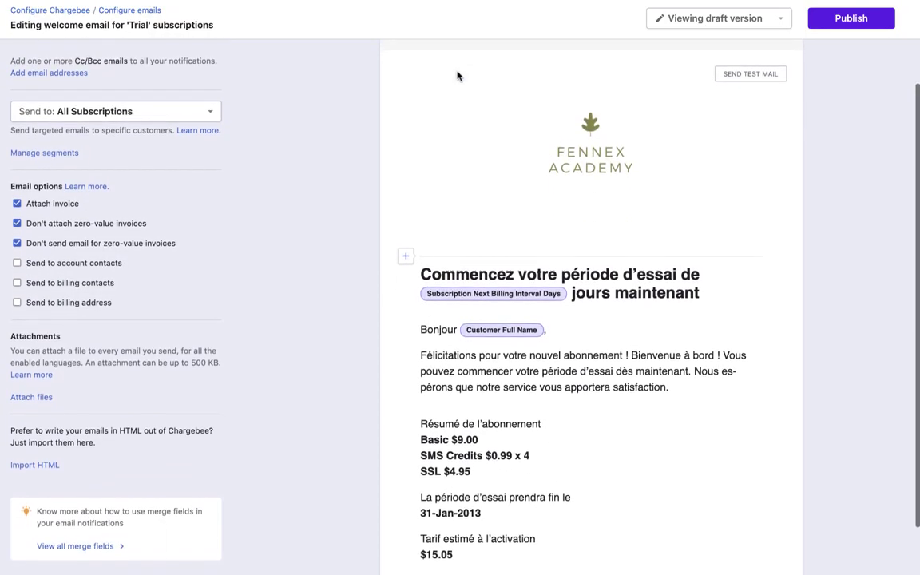
Send a test mail of the French version and publish the 'Trial' welcome email
{"action": "left_click", "coordinate": [766, 71]}
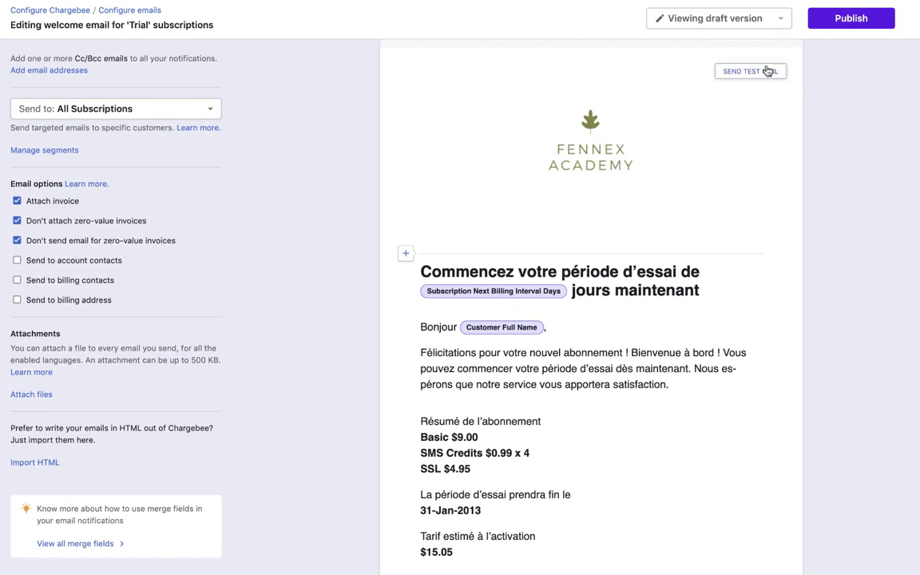
{"action": "left_click", "coordinate": [471, 173]}
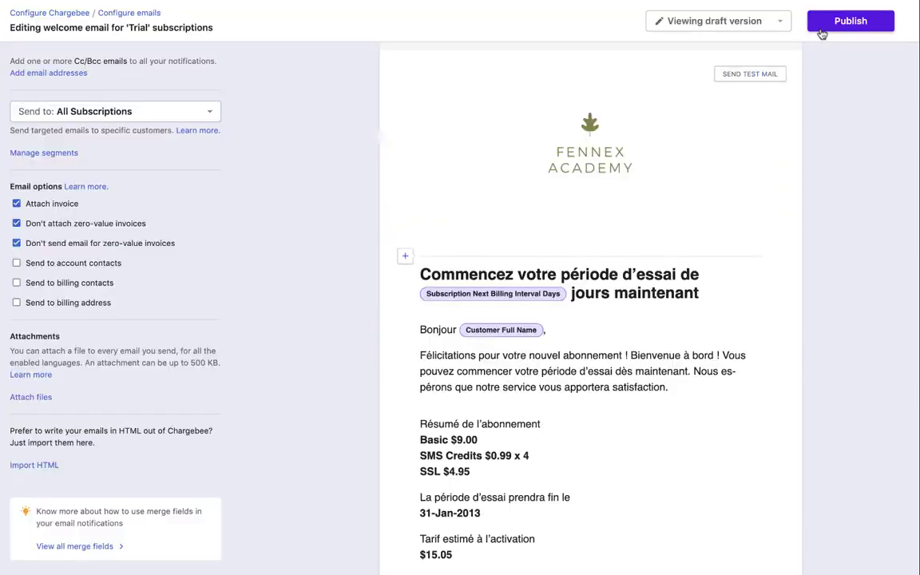
{"action": "left_click", "coordinate": [849, 22]}
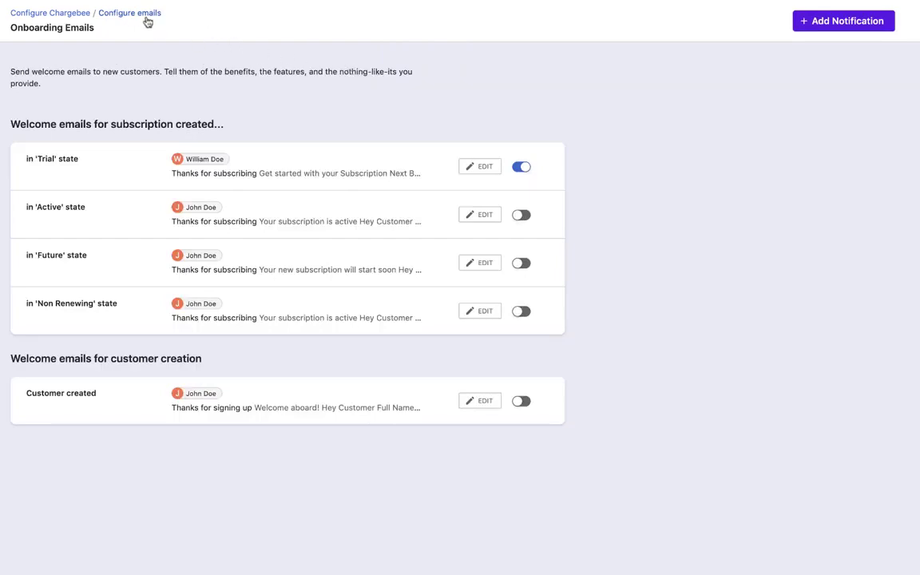
Look through the notification categories on the Configure emails page, down to Manual Emails, and open the Need Help options
{"action": "left_click", "coordinate": [142, 17]}
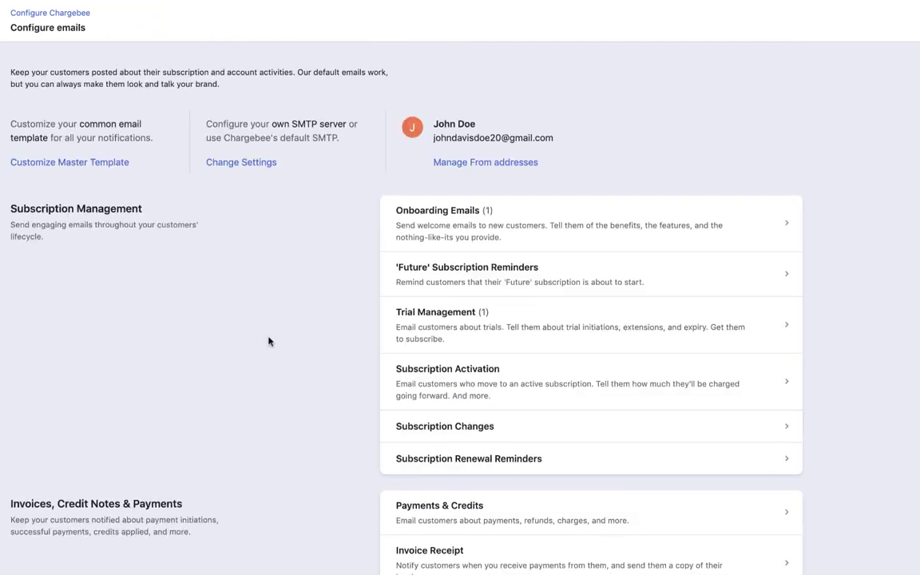
{"action": "scroll", "coordinate": [269, 341], "scroll_direction": "down", "scroll_amount": 5}
{"action": "scroll", "coordinate": [269, 341], "scroll_direction": "down", "scroll_amount": 3}
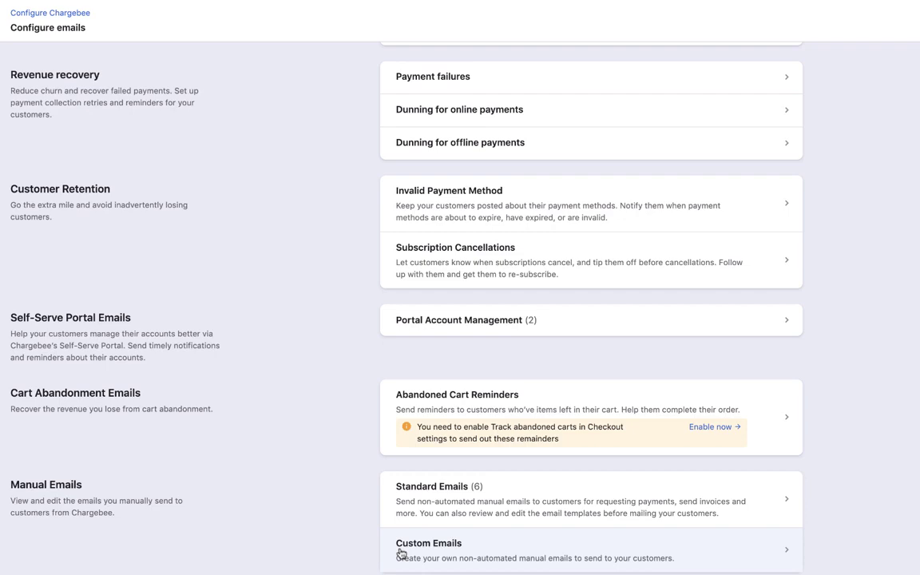
{"action": "scroll", "coordinate": [353, 201], "scroll_direction": "up", "scroll_amount": 5}
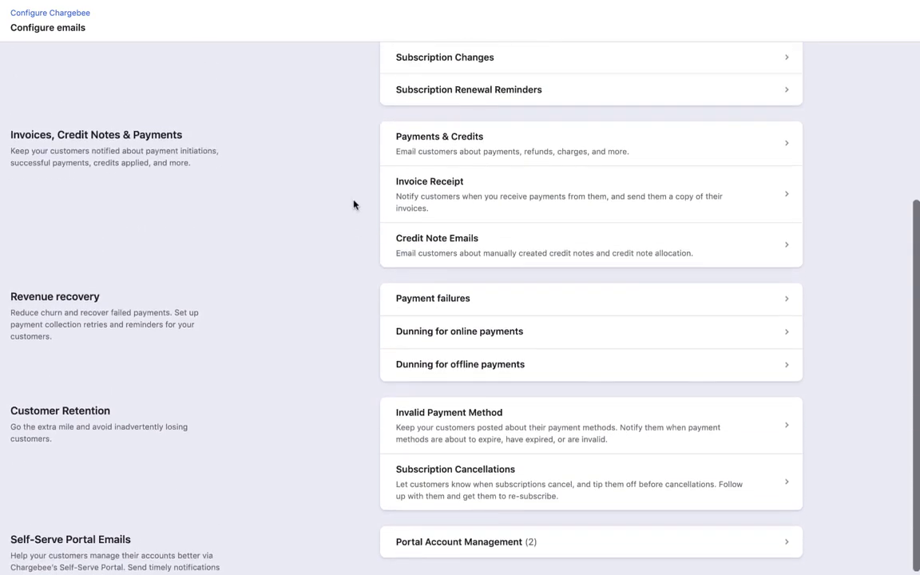
{"action": "scroll", "coordinate": [354, 205], "scroll_direction": "up", "scroll_amount": 8}
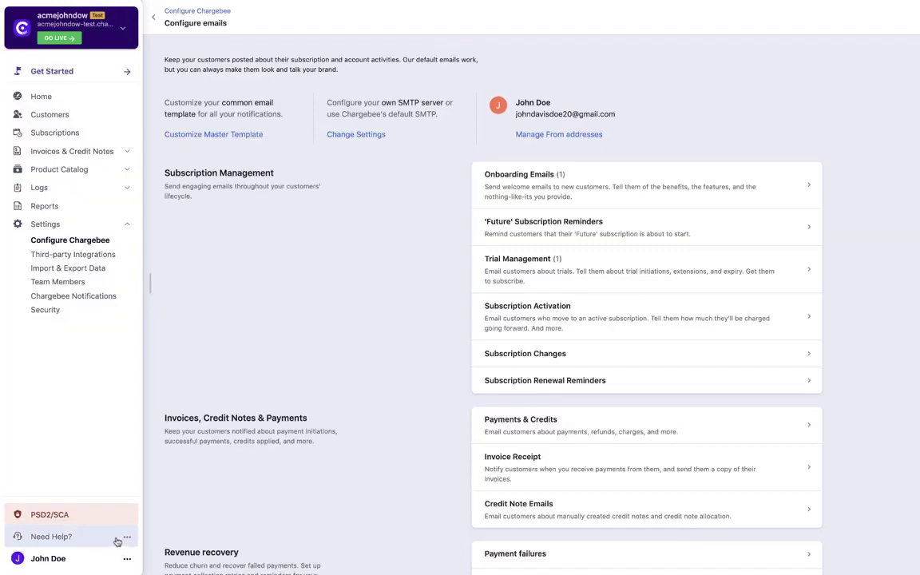
{"action": "left_click", "coordinate": [118, 542]}
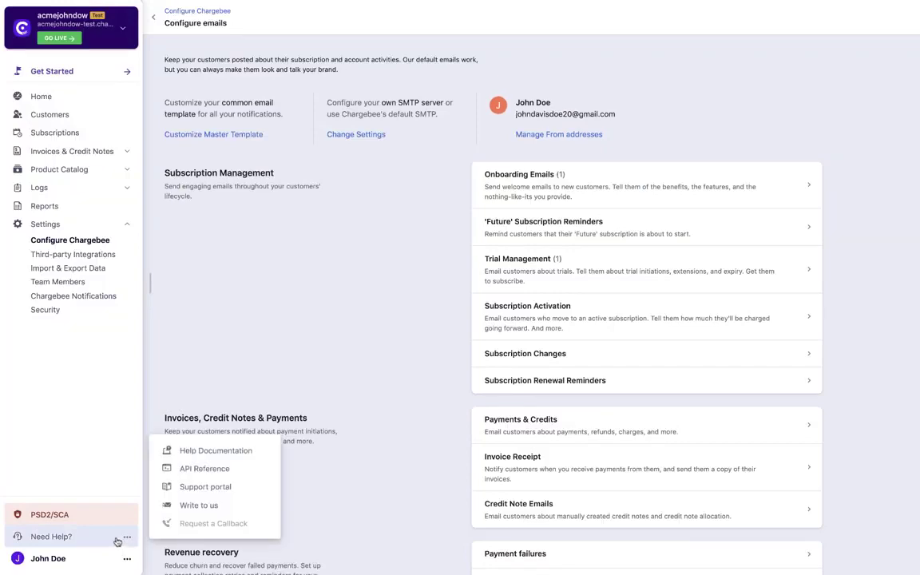